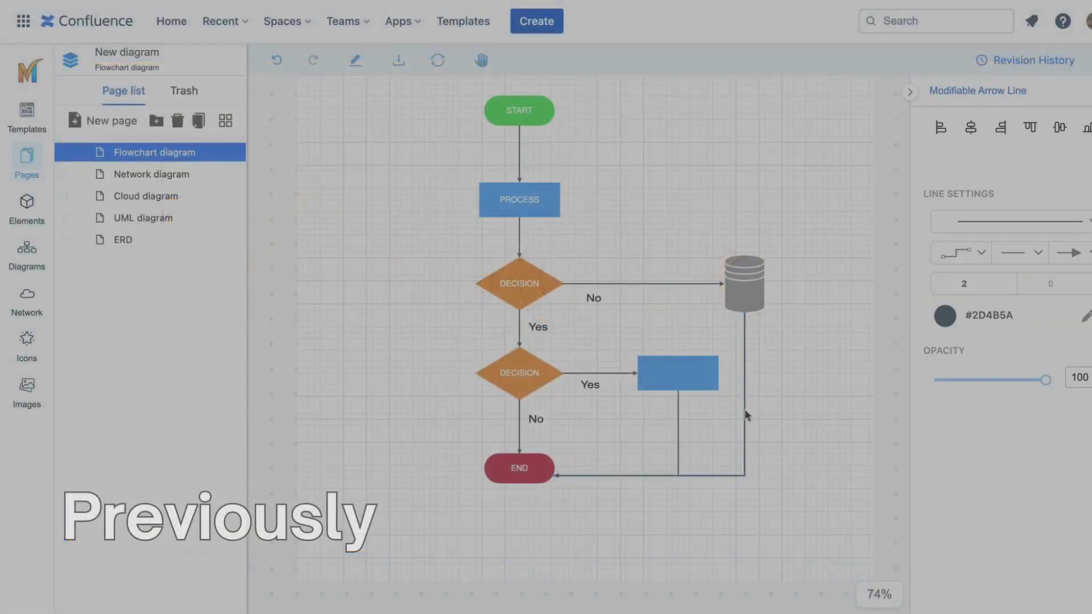
# Change the database-to-END connector's line shape to a smooth curve in Line Settings.
pyautogui.click(997, 222)
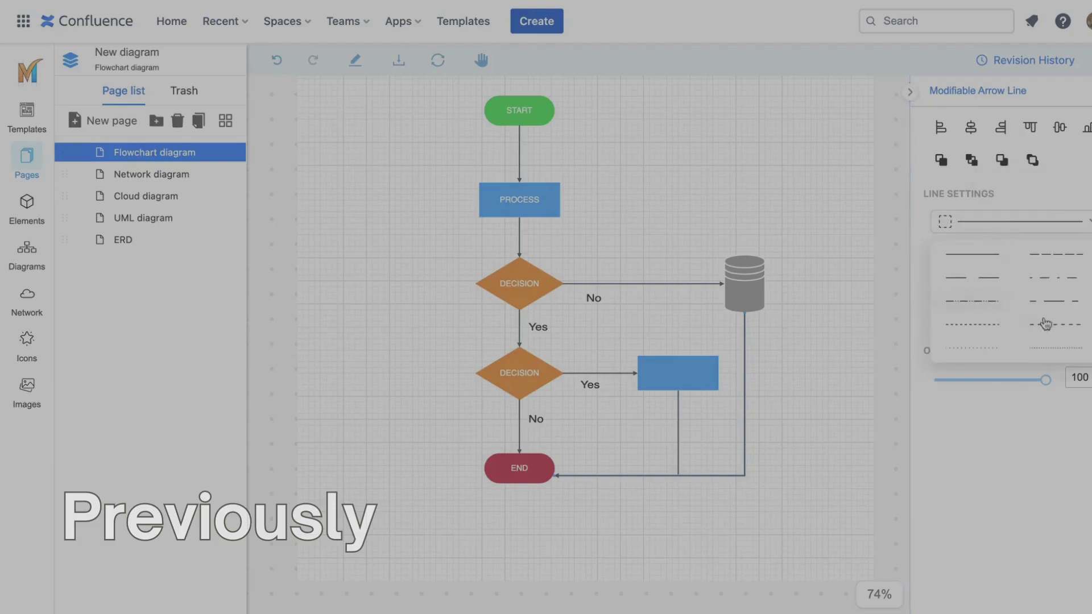
pyautogui.click(961, 253)
pyautogui.click(961, 373)
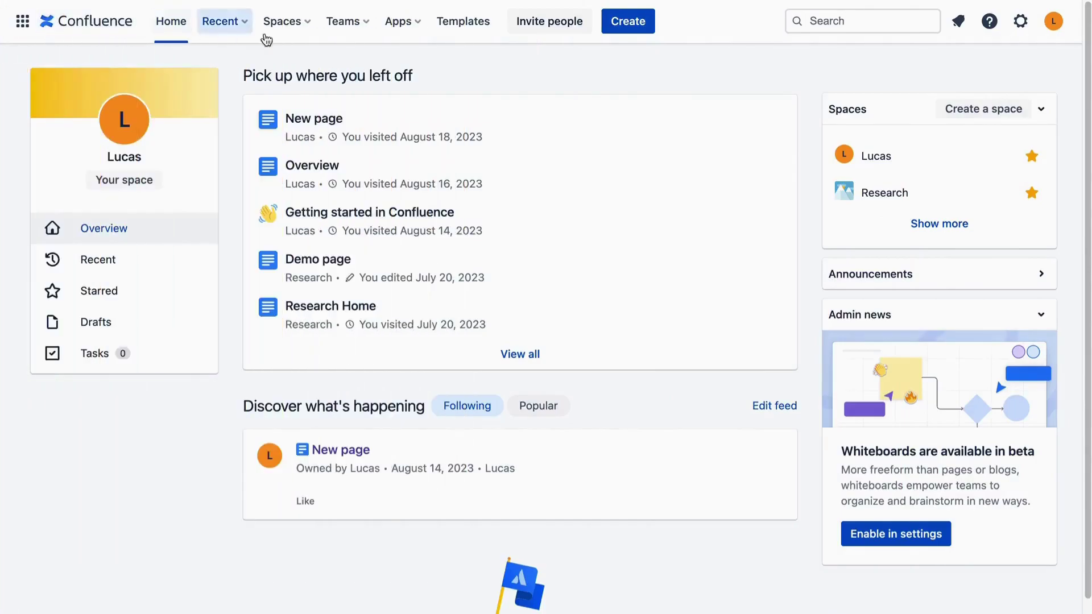
# Find the free Mocky app under Apps > Find new apps and install it.
pyautogui.click(398, 21)
pyautogui.click(459, 347)
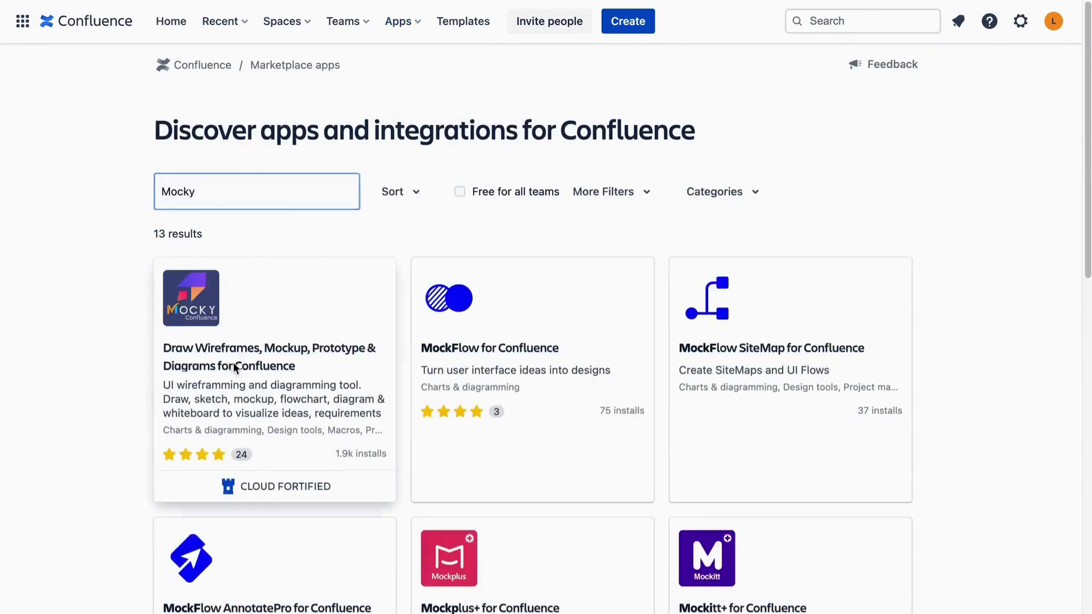
pyautogui.click(235, 366)
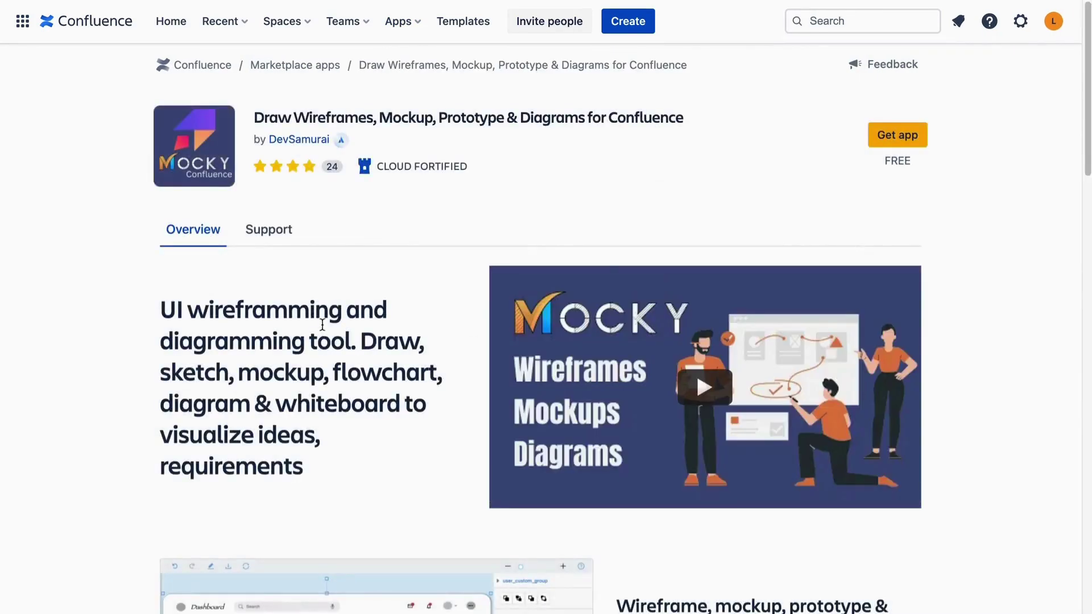
pyautogui.click(914, 148)
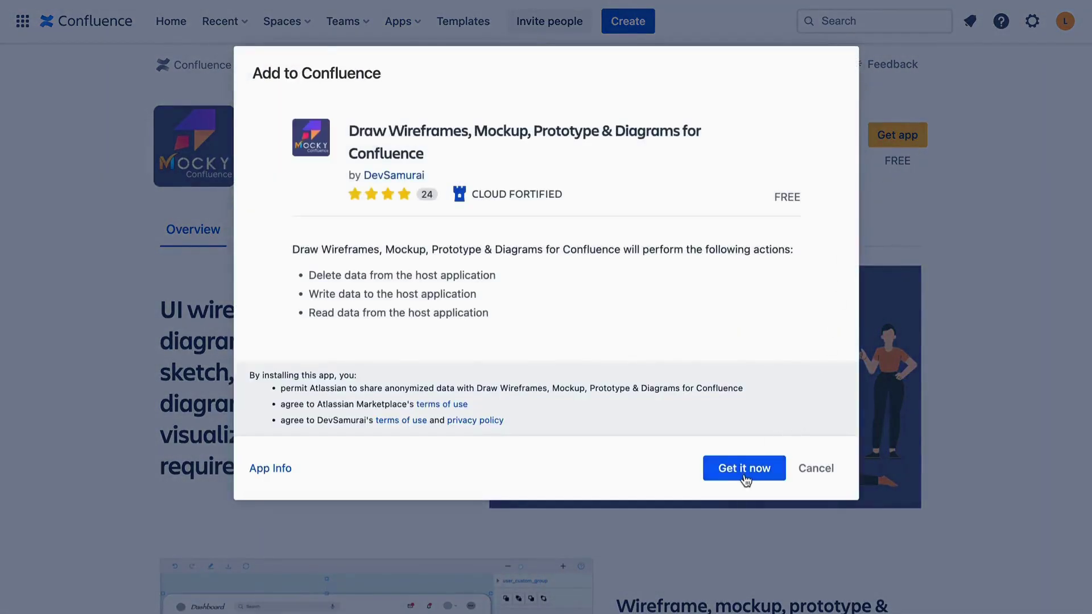
pyautogui.click(745, 470)
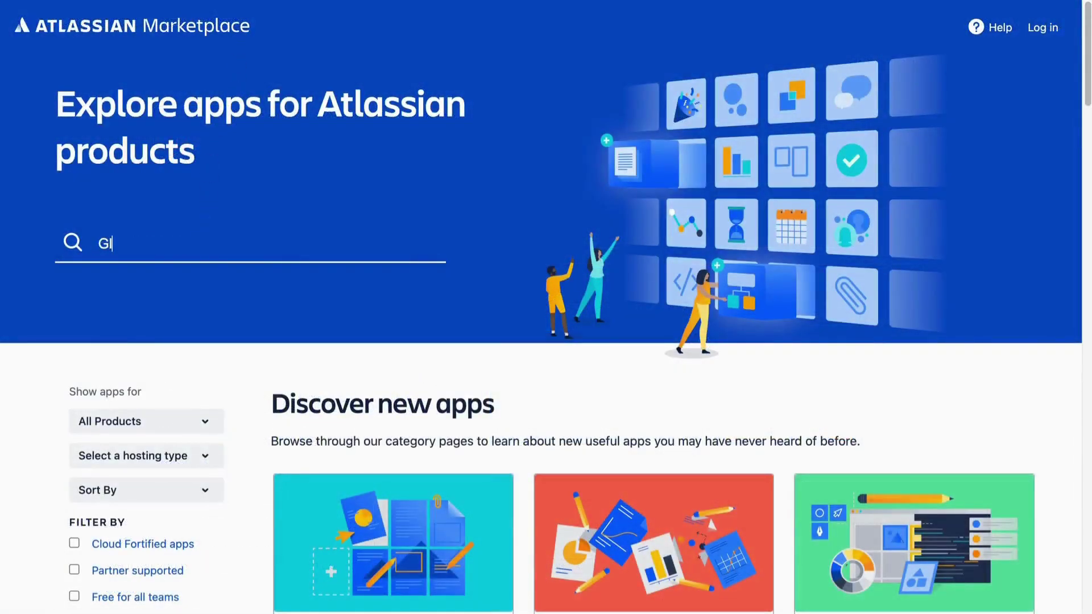
# Search the Marketplace for Gliffy, open Gliffy Diagrams for Confluence, then check Confluence's Apps menu.
pyautogui.press('Return')
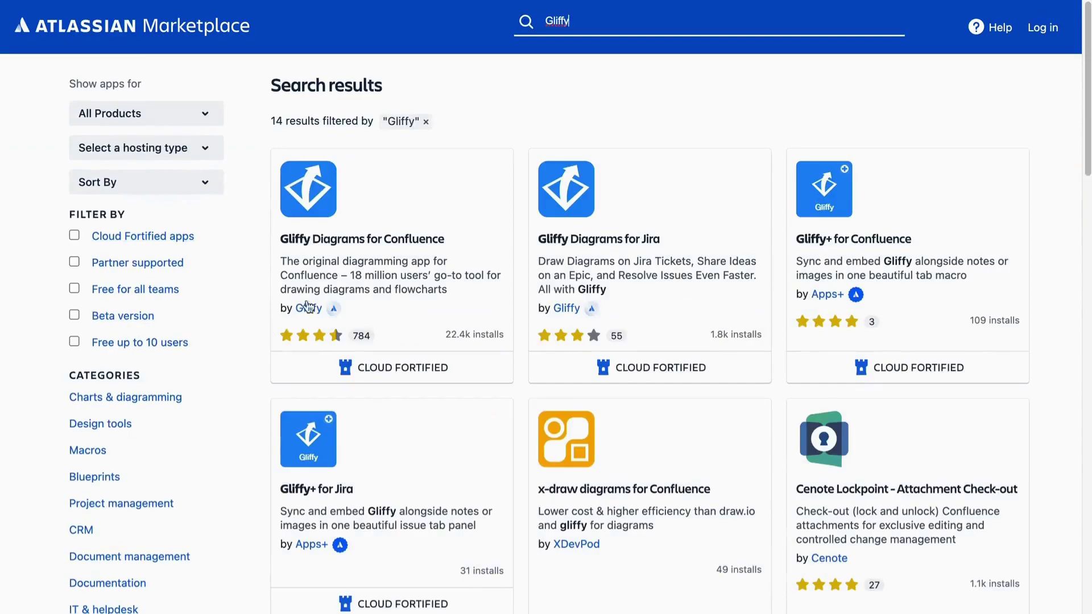
pyautogui.click(438, 254)
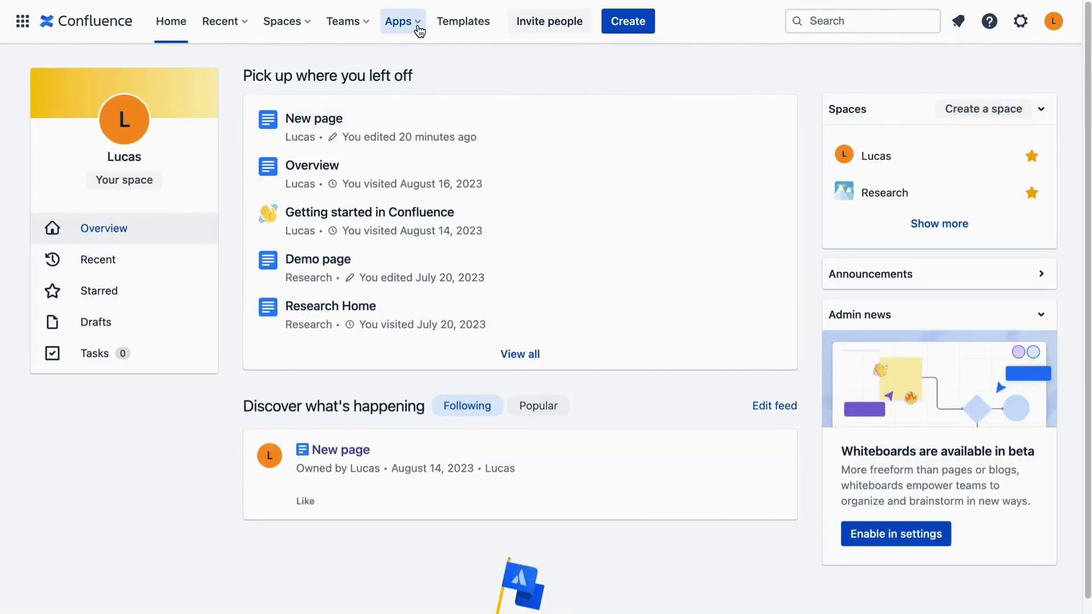
pyautogui.click(417, 27)
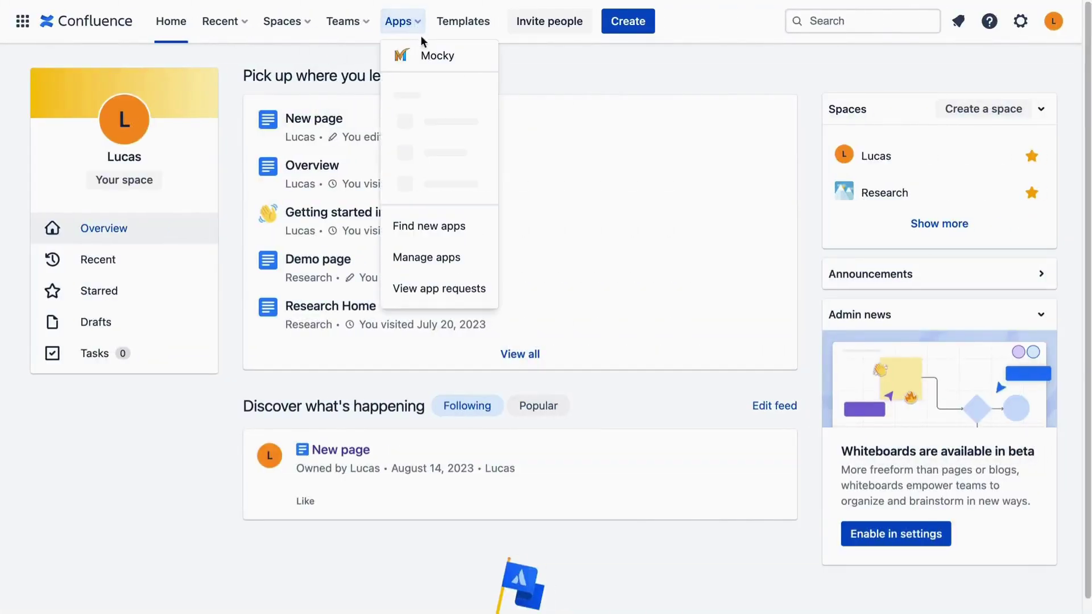
# Launch Mocky, dismiss What's new, and insert a Gliffy Diagram into the new page via /gliffy.
pyautogui.click(448, 61)
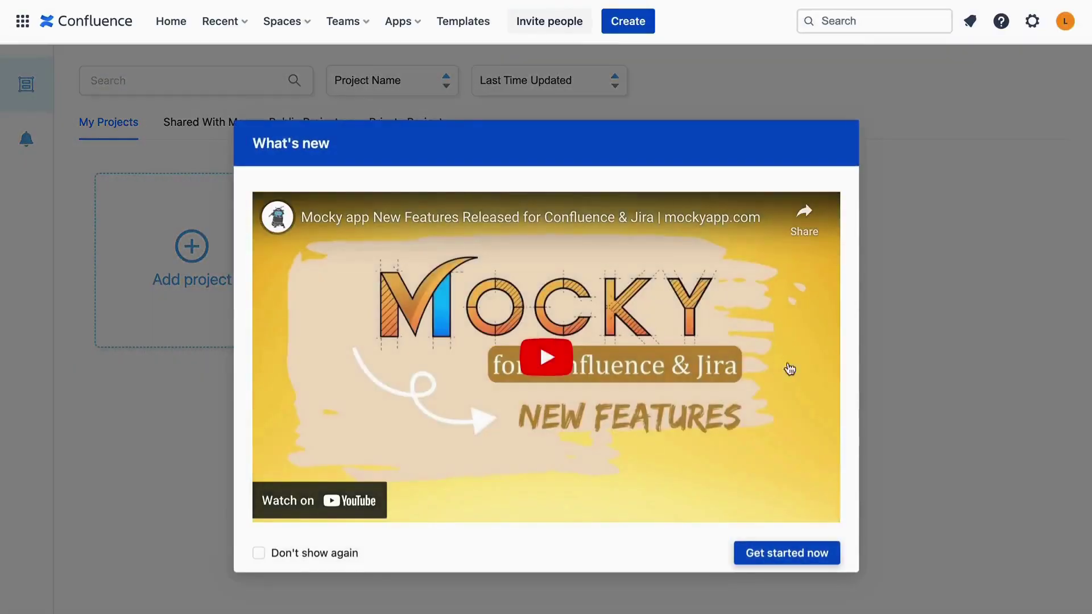
pyautogui.click(919, 342)
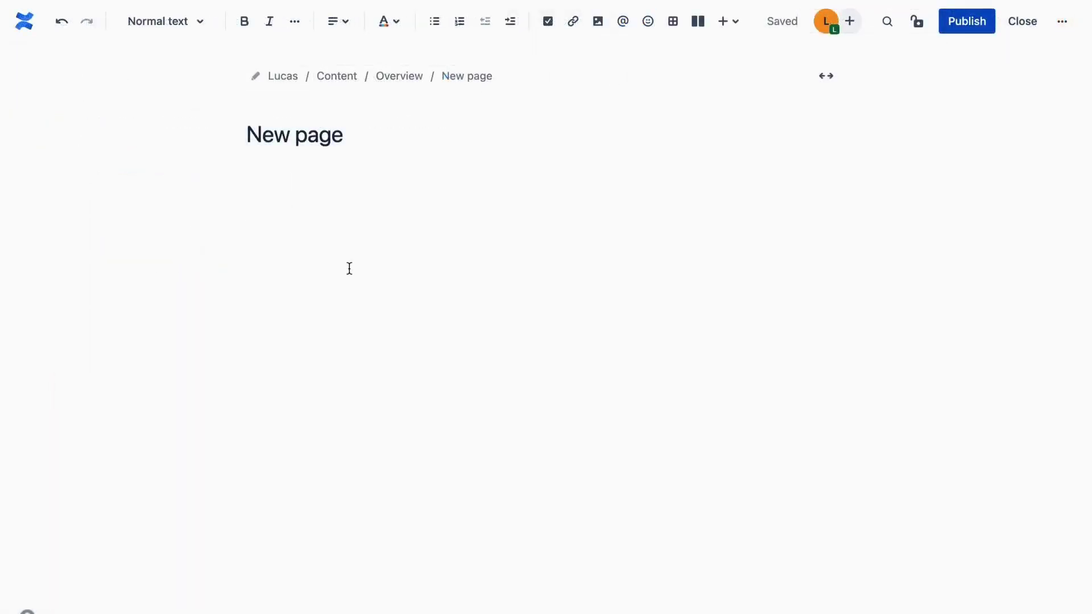
pyautogui.write('/gliffy')
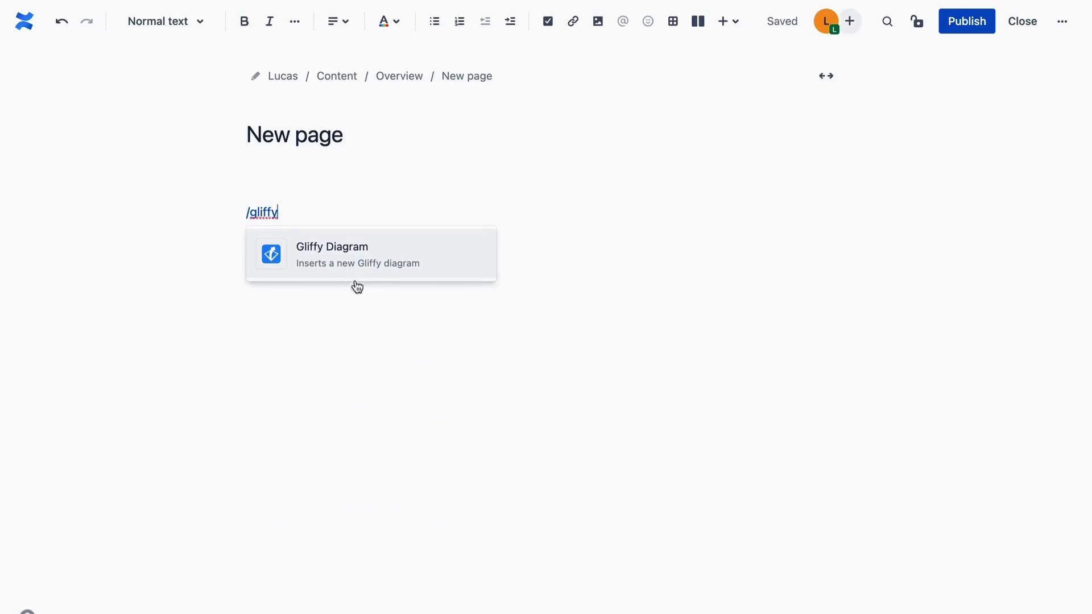
pyautogui.click(320, 256)
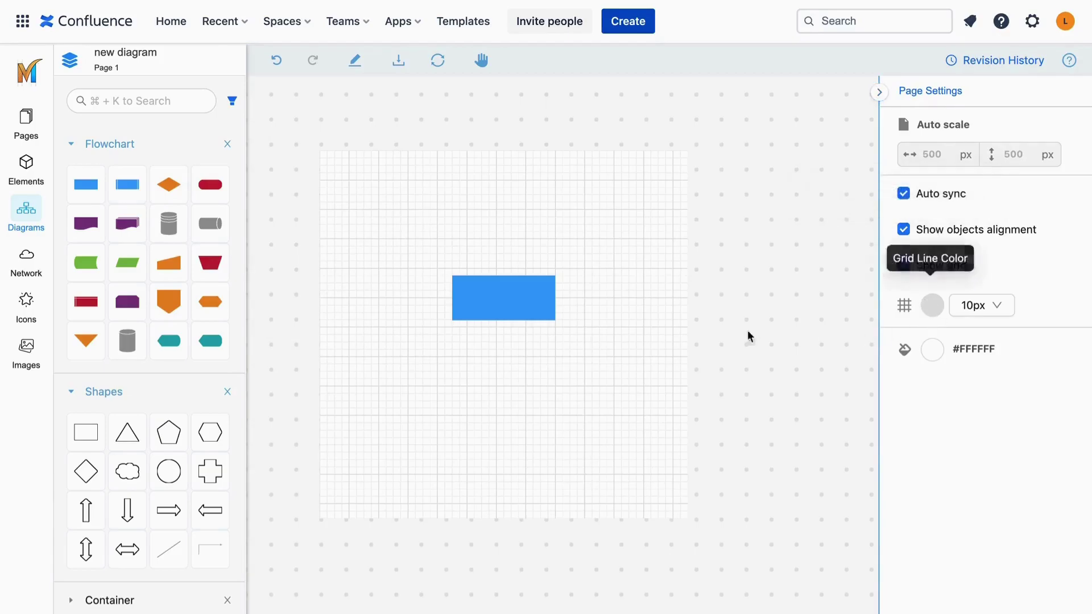
# Inspect the blue rectangle's Fill & Stroke properties, keeping its solid stroke dash.
pyautogui.click(531, 312)
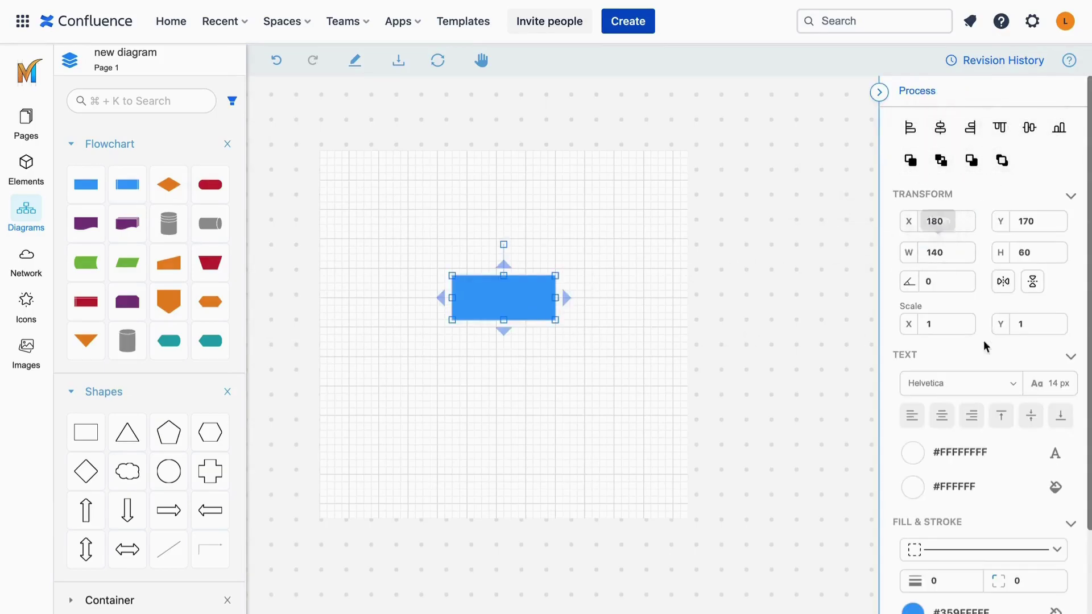
pyautogui.scroll(-3, 970, 433)
pyautogui.click(991, 478)
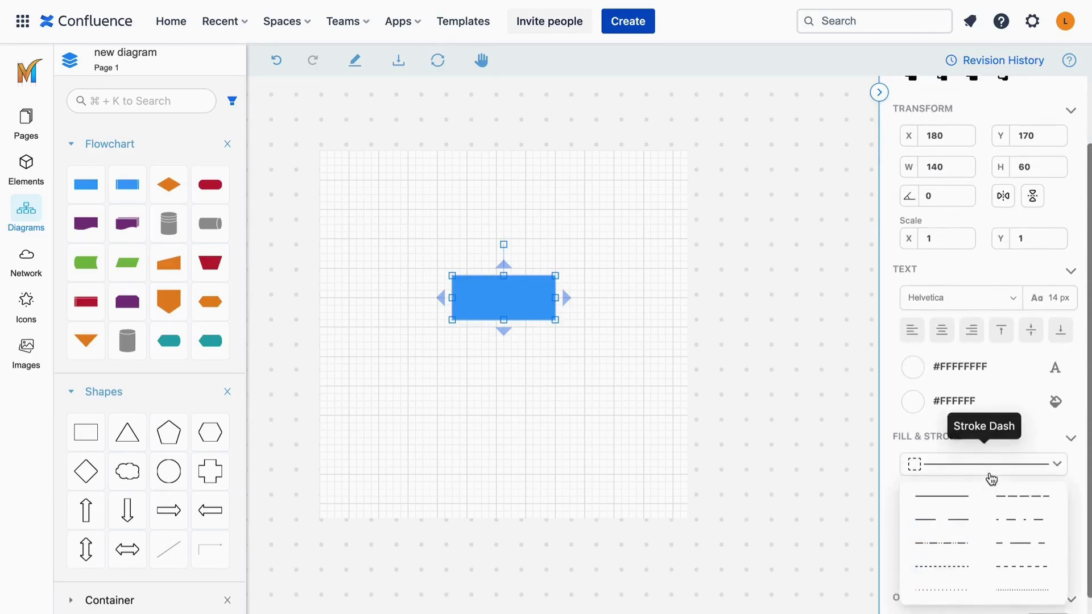
pyautogui.click(942, 528)
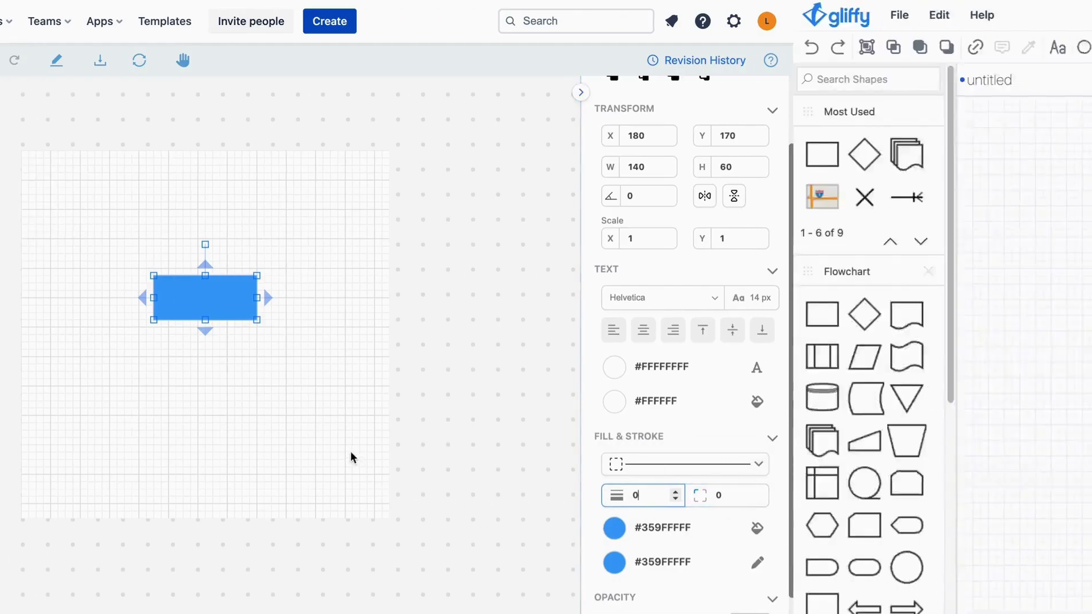
# Select the diamond shape in Gliffy and show its shape properties.
pyautogui.click(573, 310)
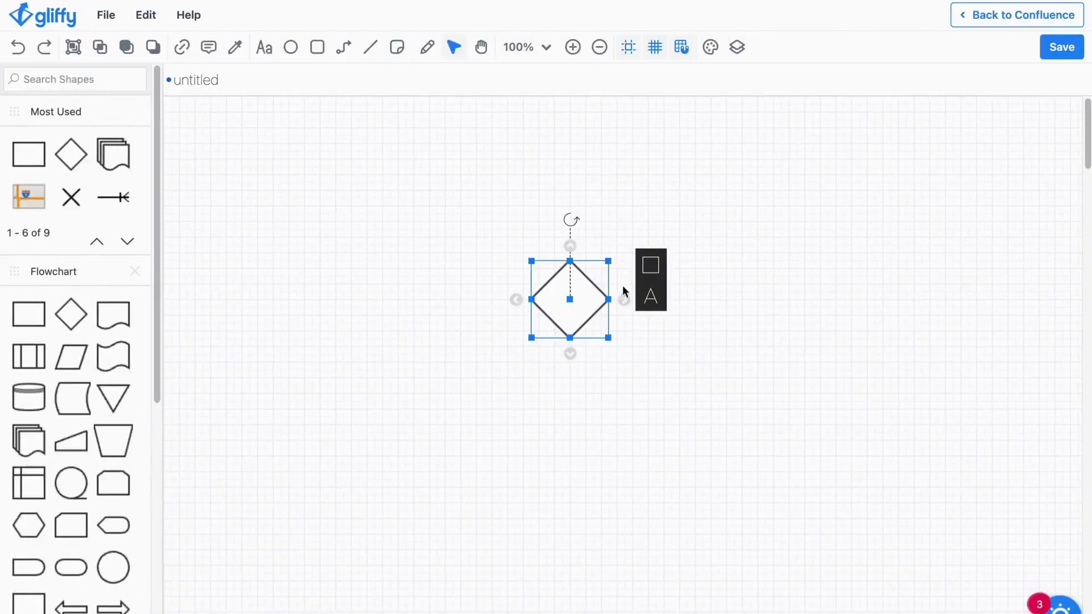
pyautogui.click(651, 267)
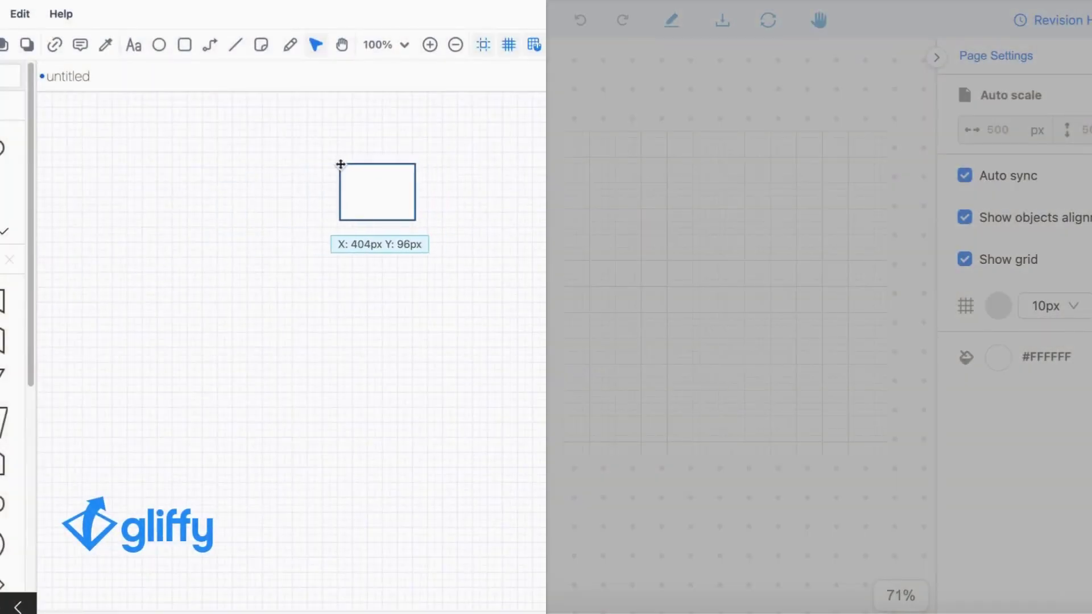
# Add a second rectangle, a connected diamond and a terminator, and connect the two rectangles.
pyautogui.click(379, 221)
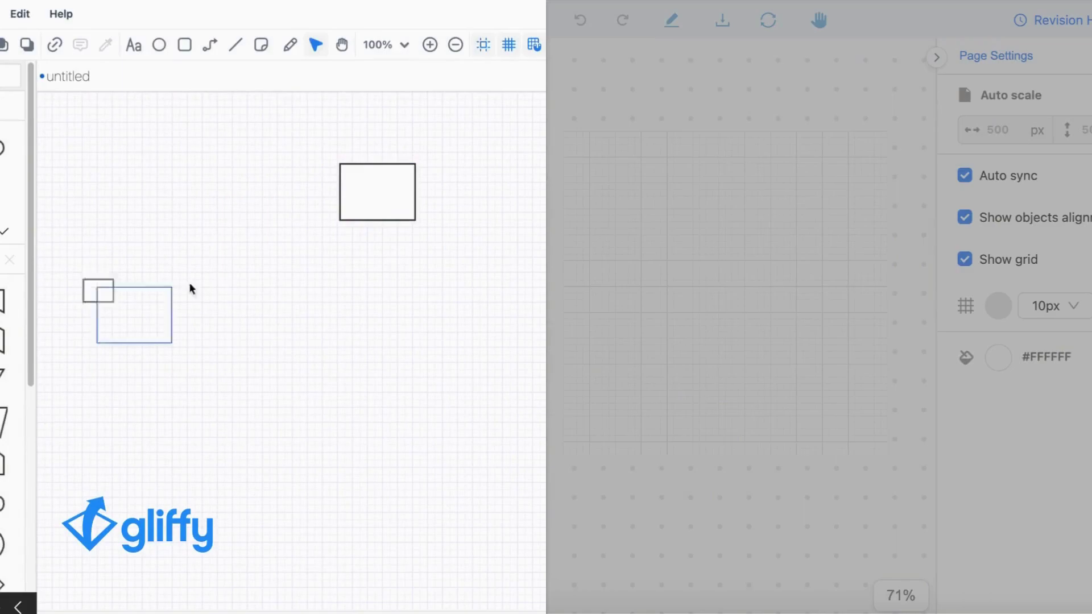
pyautogui.moveTo(189, 282); pyautogui.dragTo(363, 295)
pyautogui.click(384, 323)
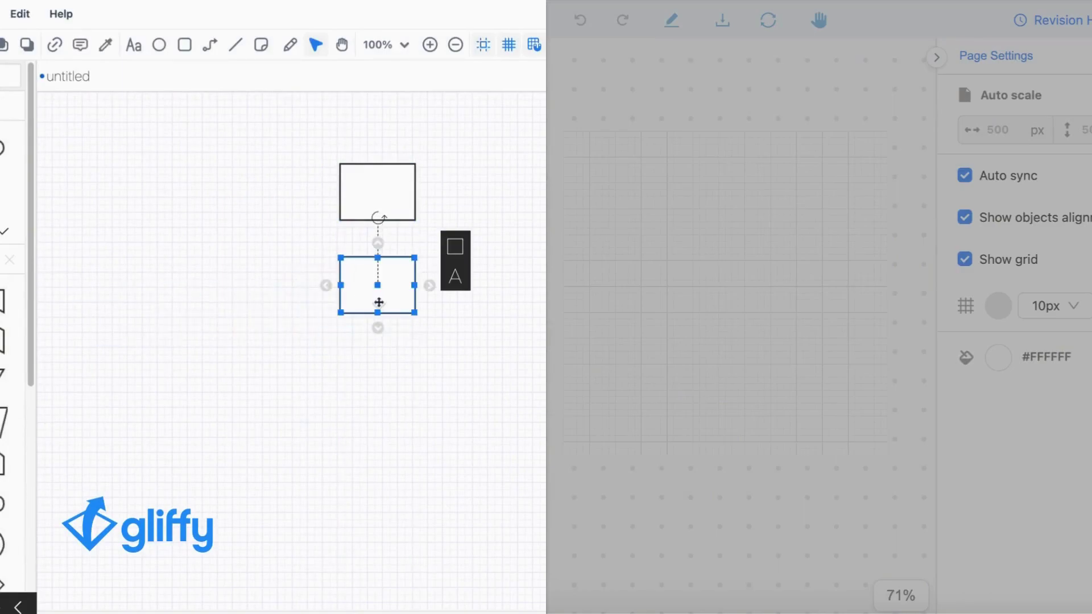
pyautogui.moveTo(377, 327)
pyautogui.click(417, 358)
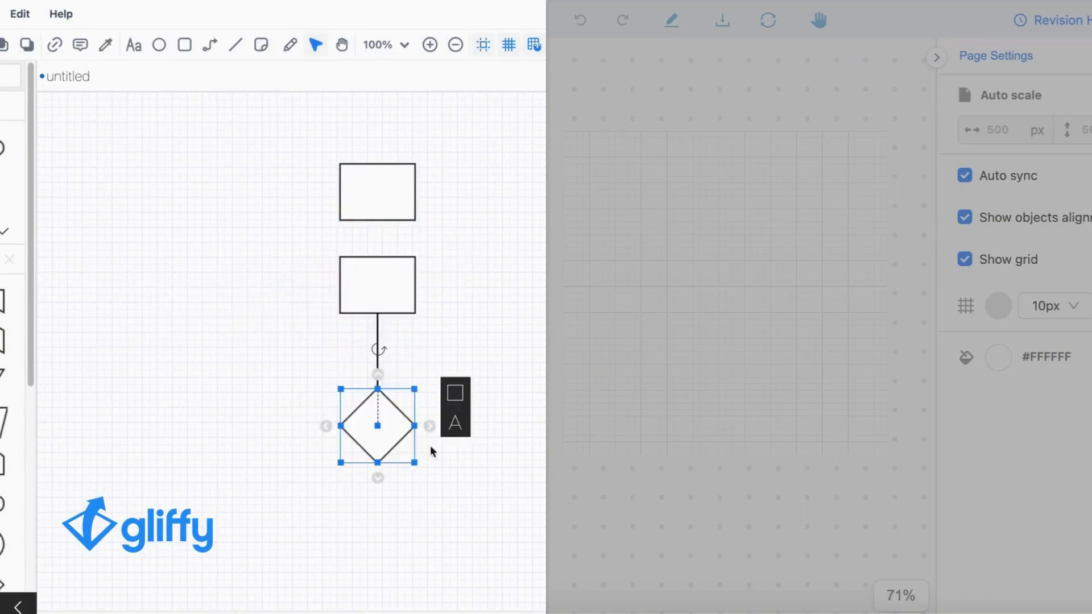
pyautogui.click(287, 511)
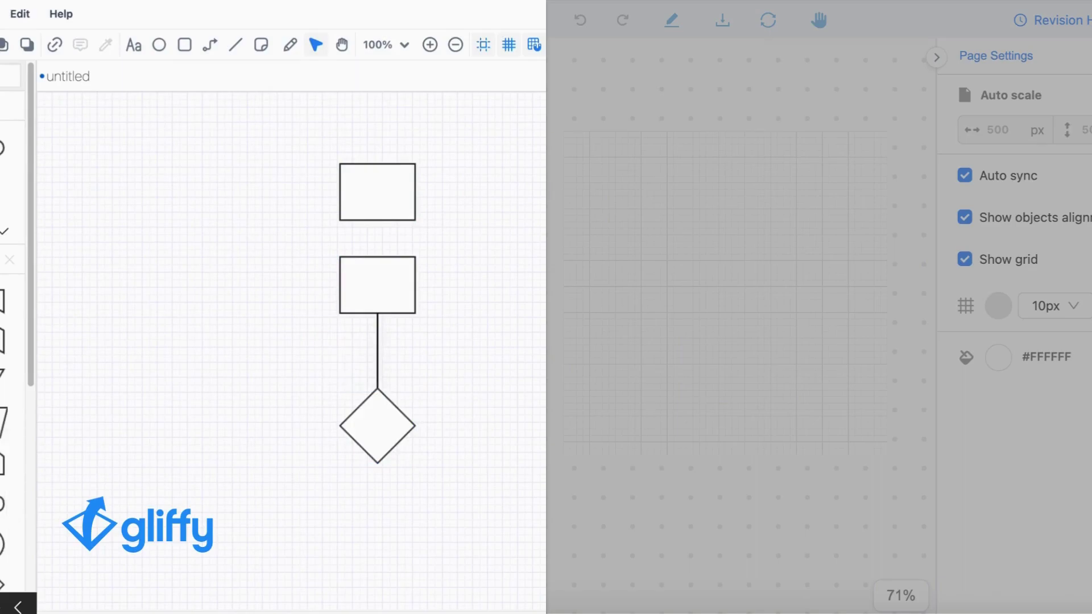
pyautogui.moveTo(8, 503); pyautogui.dragTo(390, 526)
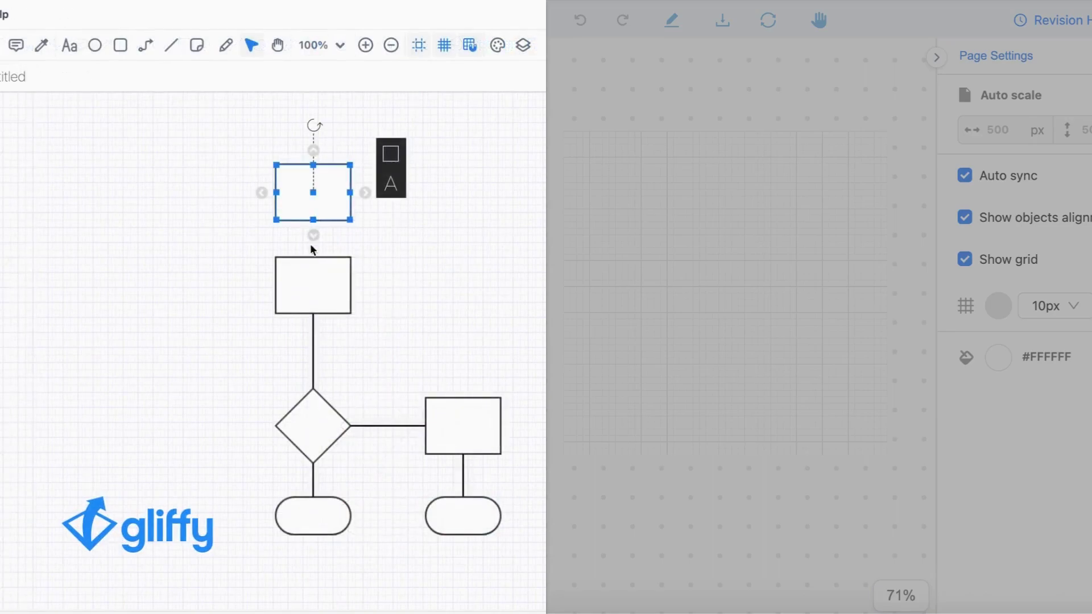
pyautogui.moveTo(313, 235); pyautogui.dragTo(313, 267)
# Fill the top rectangle with teal.
pyautogui.click(302, 183)
pyautogui.click(390, 154)
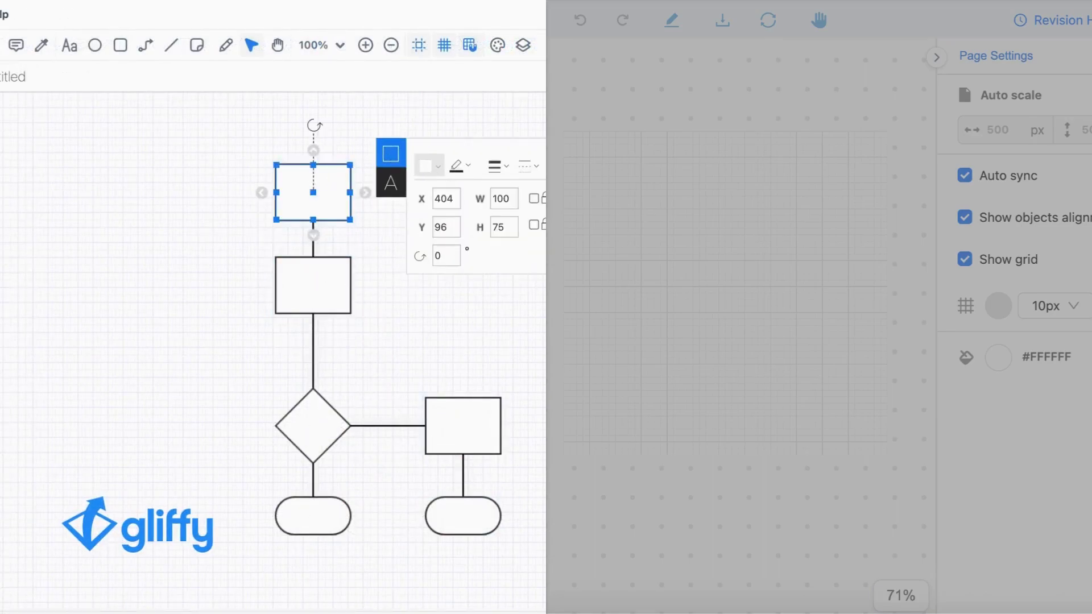
pyautogui.click(425, 166)
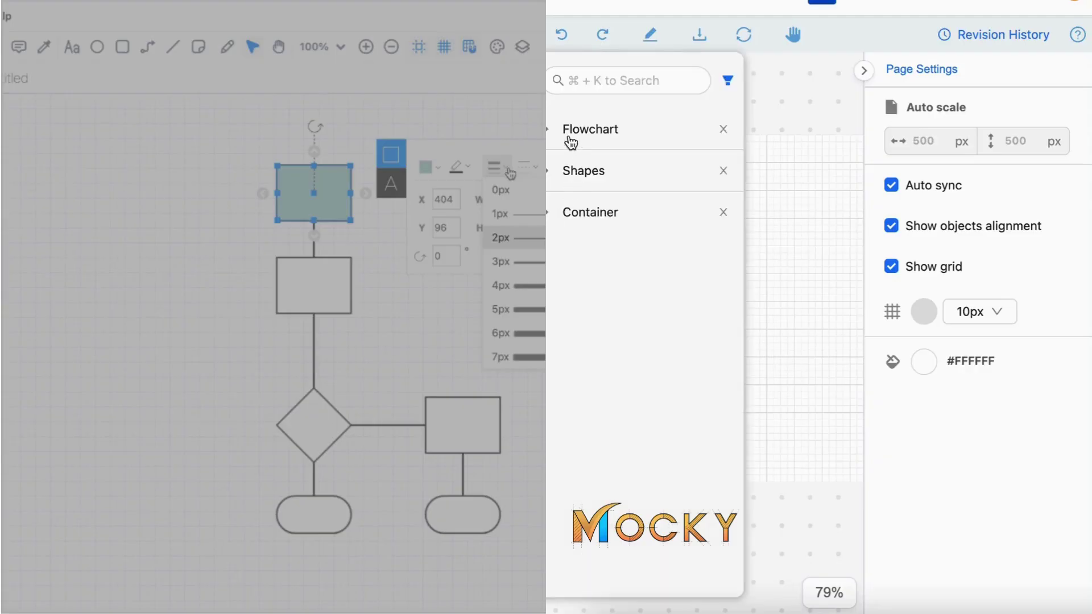
# Build a connected flowchart of Process boxes, a Decision diamond and a red Terminator.
pyautogui.click(575, 130)
pyautogui.moveTo(564, 175); pyautogui.dragTo(663, 189)
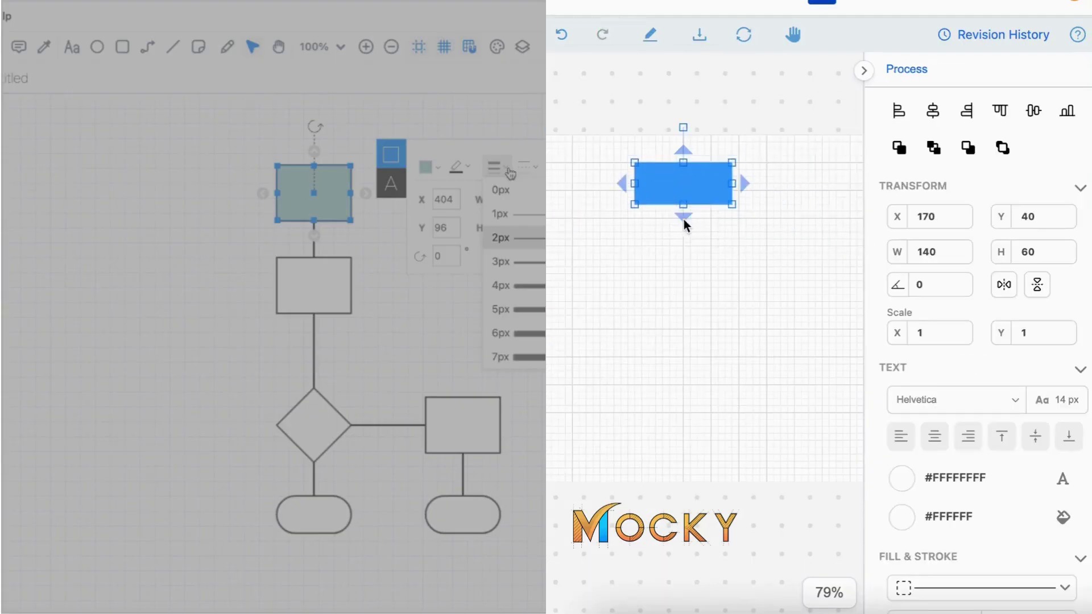
pyautogui.moveTo(684, 215)
pyautogui.click(697, 239)
pyautogui.moveTo(685, 280); pyautogui.dragTo(714, 296)
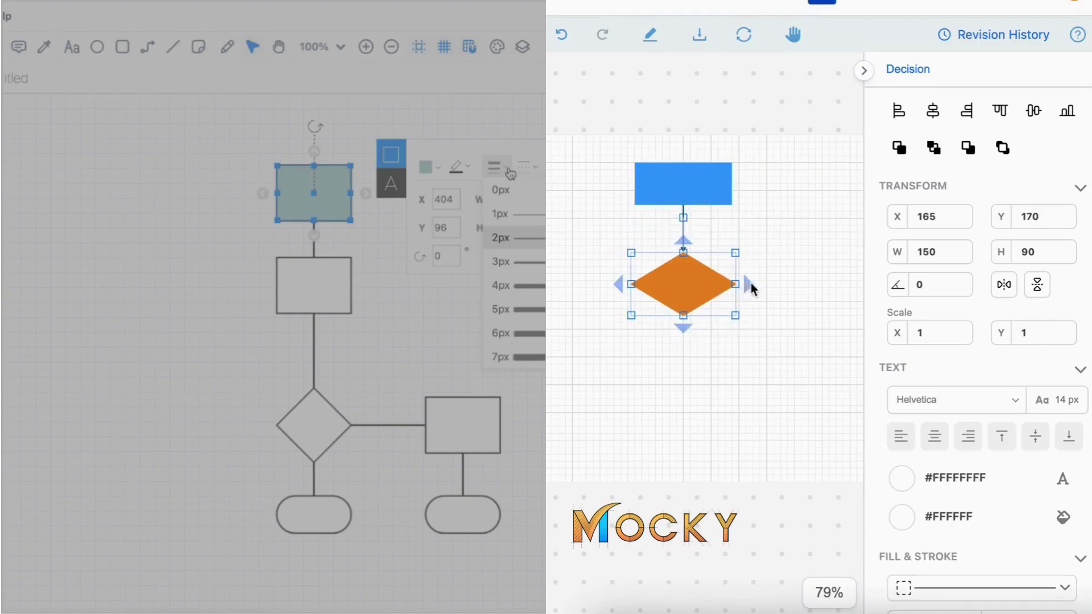
pyautogui.moveTo(751, 282)
pyautogui.click(775, 251)
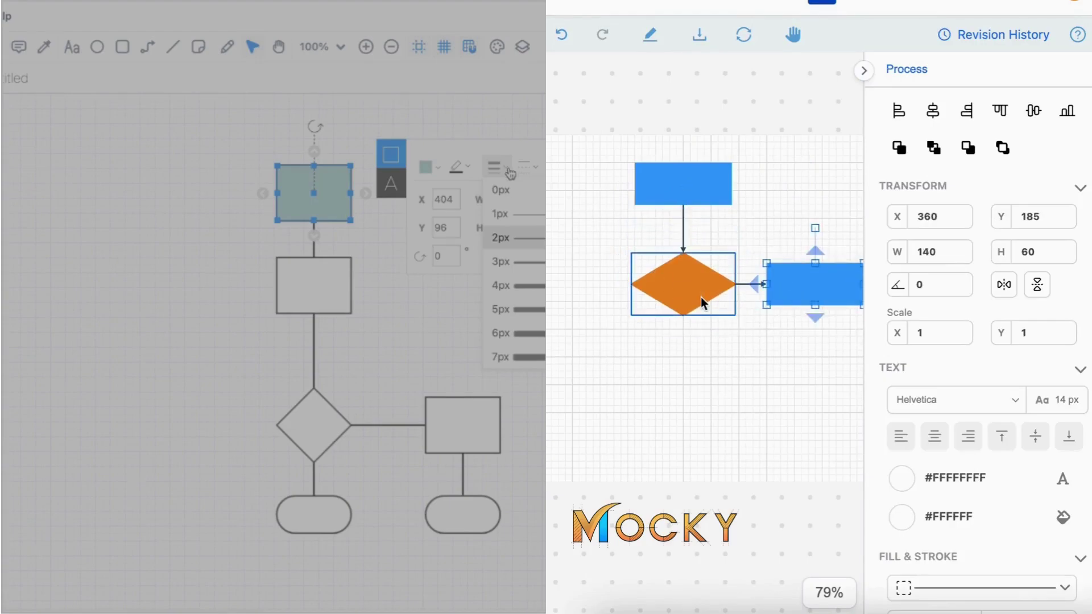
pyautogui.click(683, 323)
pyautogui.moveTo(804, 424); pyautogui.dragTo(688, 450)
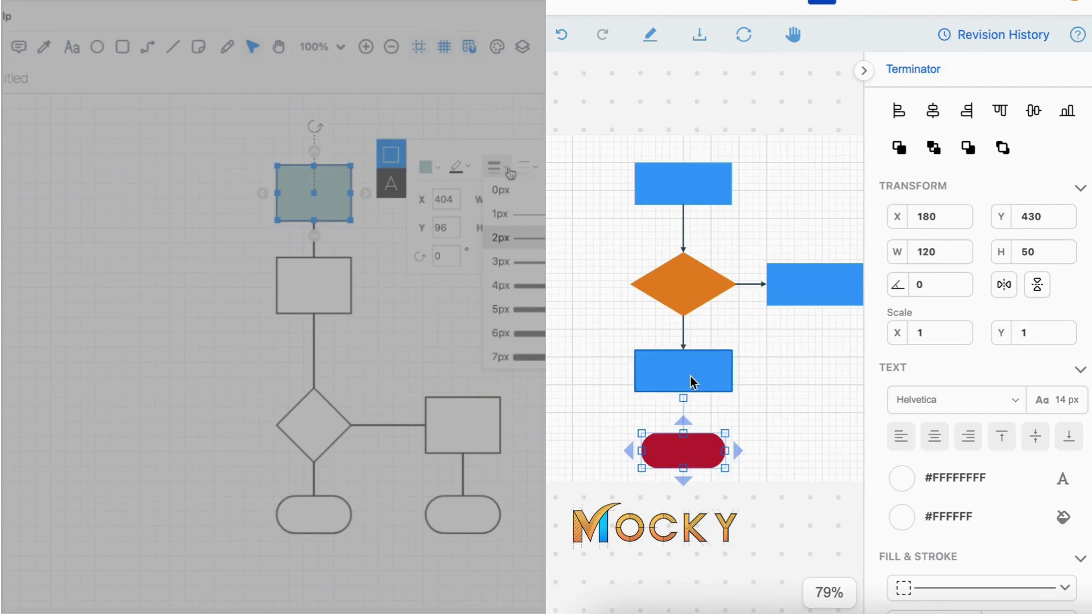
pyautogui.click(693, 382)
pyautogui.click(683, 404)
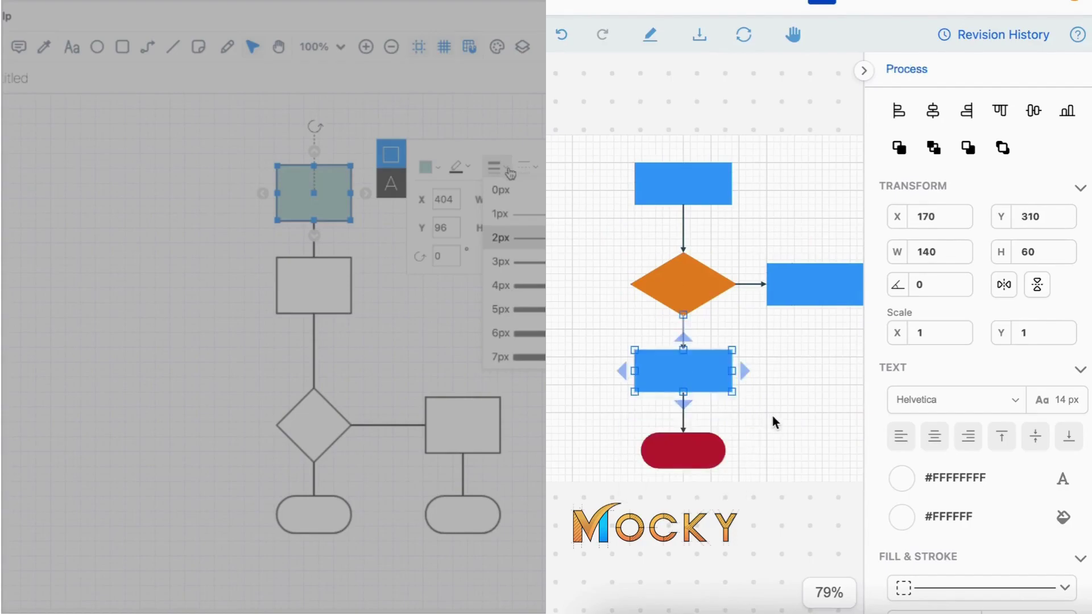
pyautogui.click(769, 442)
# Give the decision diamond a purple dash-dot border of width 7.
pyautogui.click(680, 278)
pyautogui.scroll(-5, 977, 394)
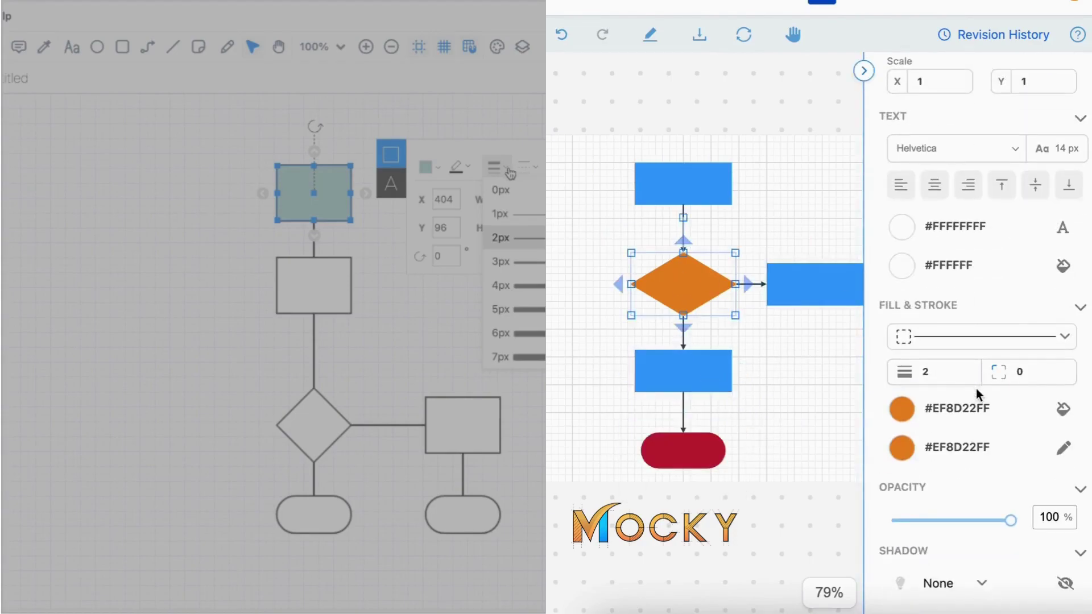
pyautogui.click(905, 341)
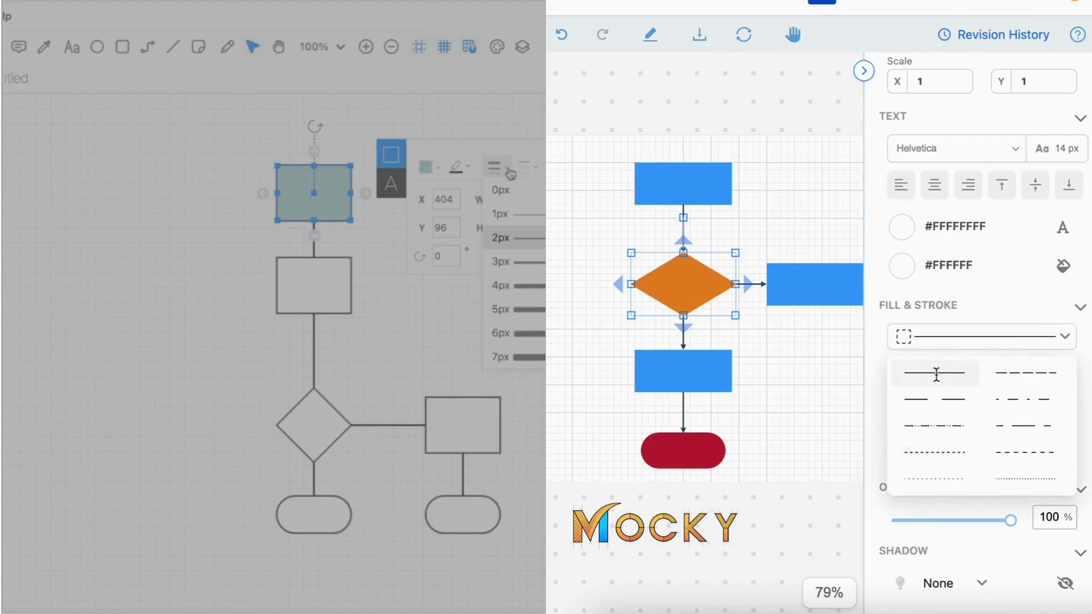
pyautogui.click(953, 427)
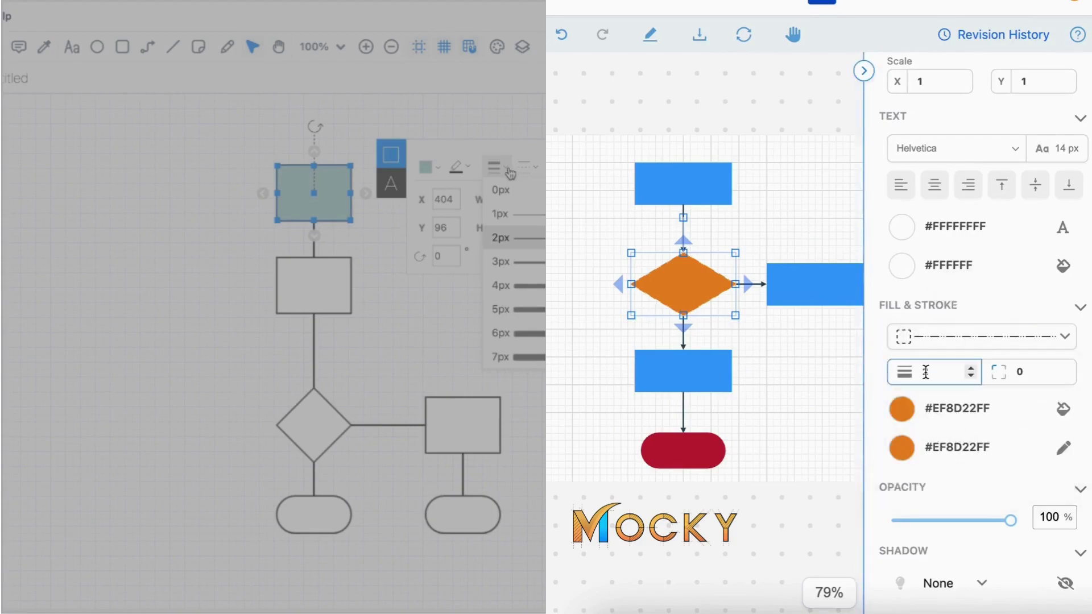
pyautogui.doubleClick(952, 372)
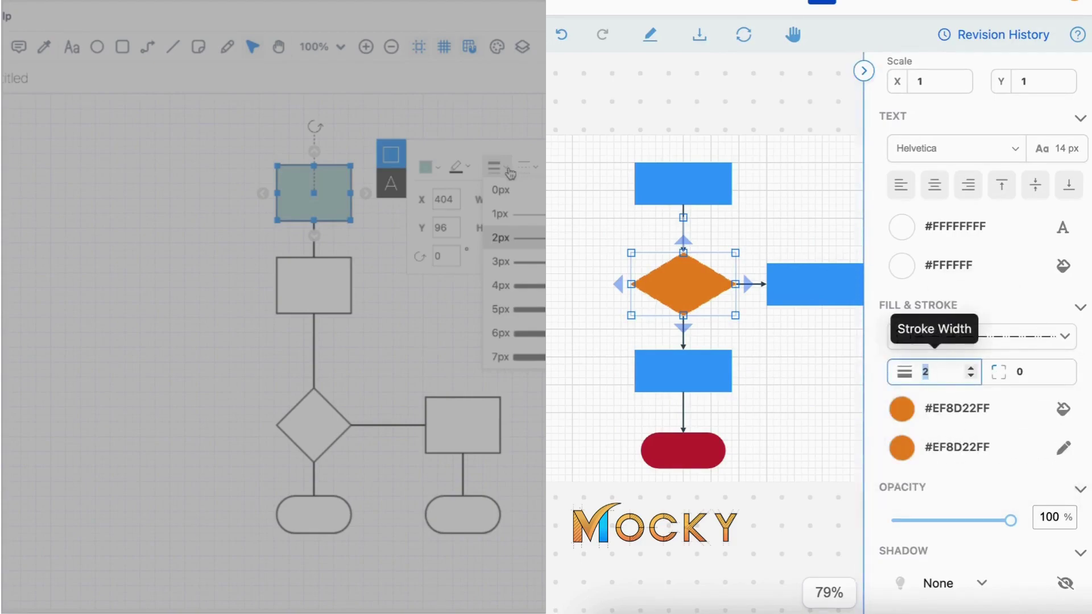
pyautogui.write('7')
pyautogui.click(978, 445)
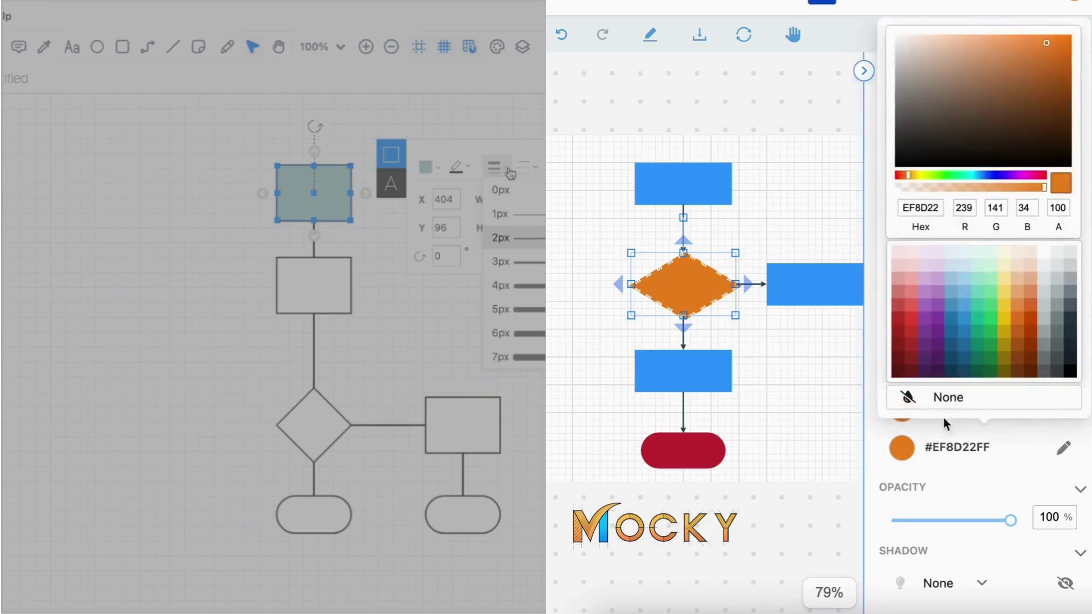
pyautogui.click(923, 288)
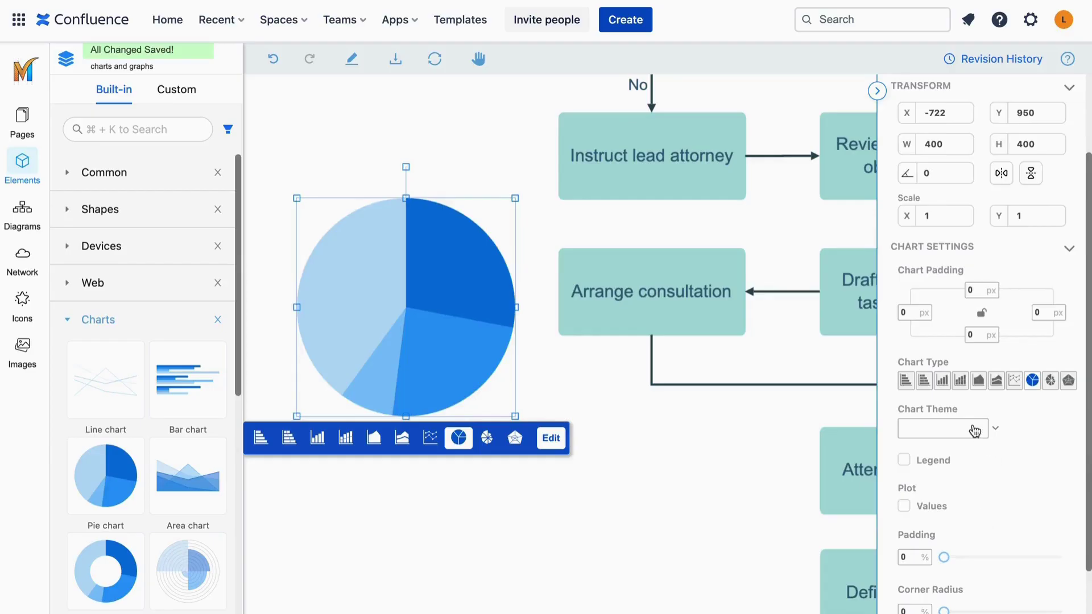
# Apply a purple colour theme to the pie chart.
pyautogui.click(975, 431)
pyautogui.click(994, 518)
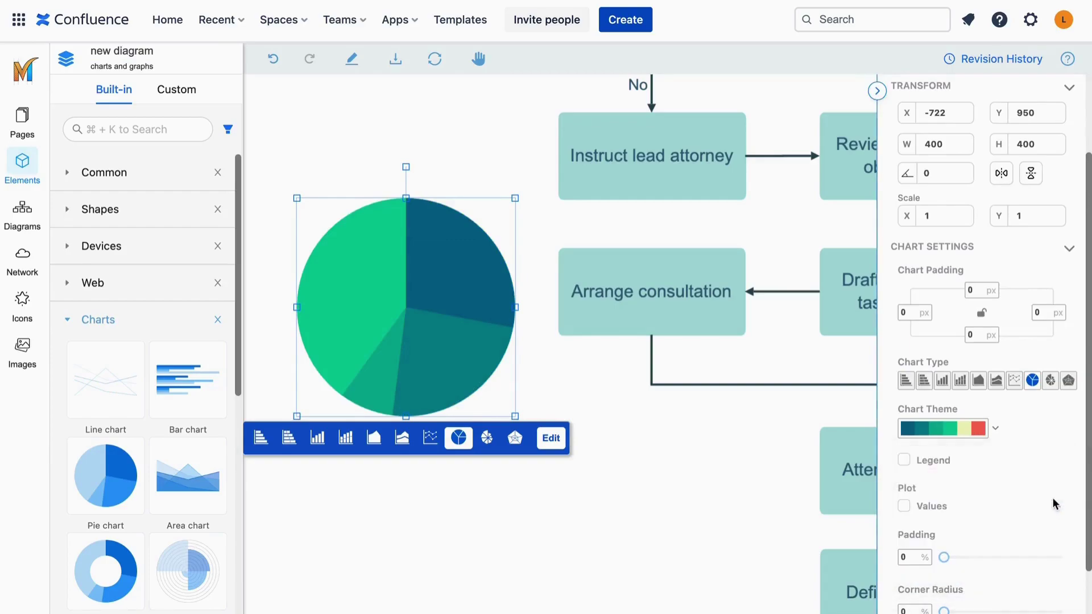
pyautogui.click(995, 427)
pyautogui.click(1001, 455)
# Edit the pie chart data: Row 1 values 3 and 8, Row 3 Col 2 value 4.
pyautogui.click(550, 438)
pyautogui.click(528, 482)
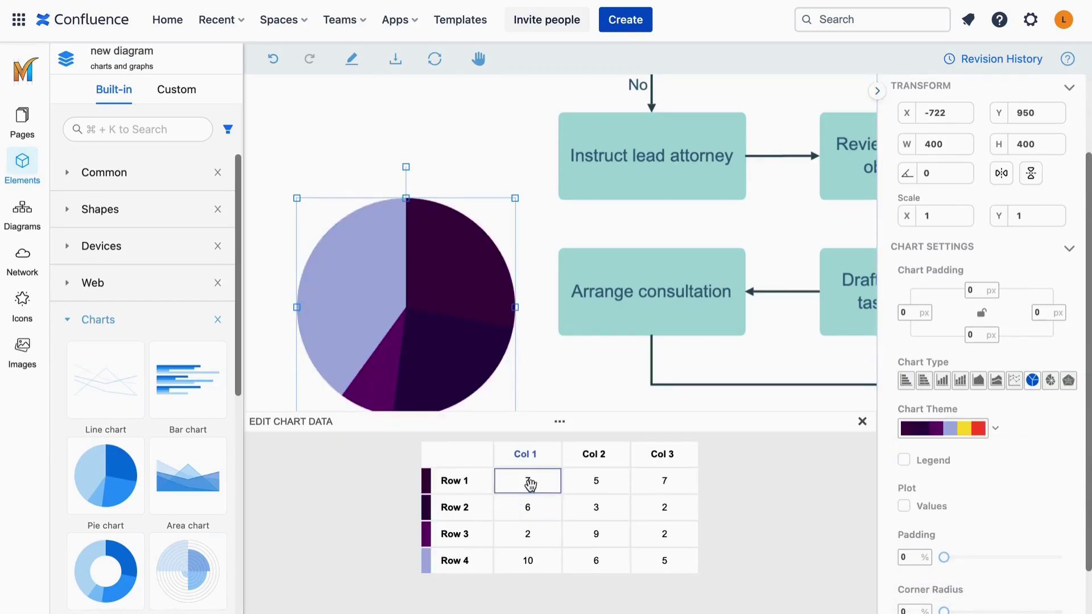
pyautogui.doubleClick(530, 484)
pyautogui.write('3')
pyautogui.click(622, 483)
pyautogui.doubleClick(621, 483)
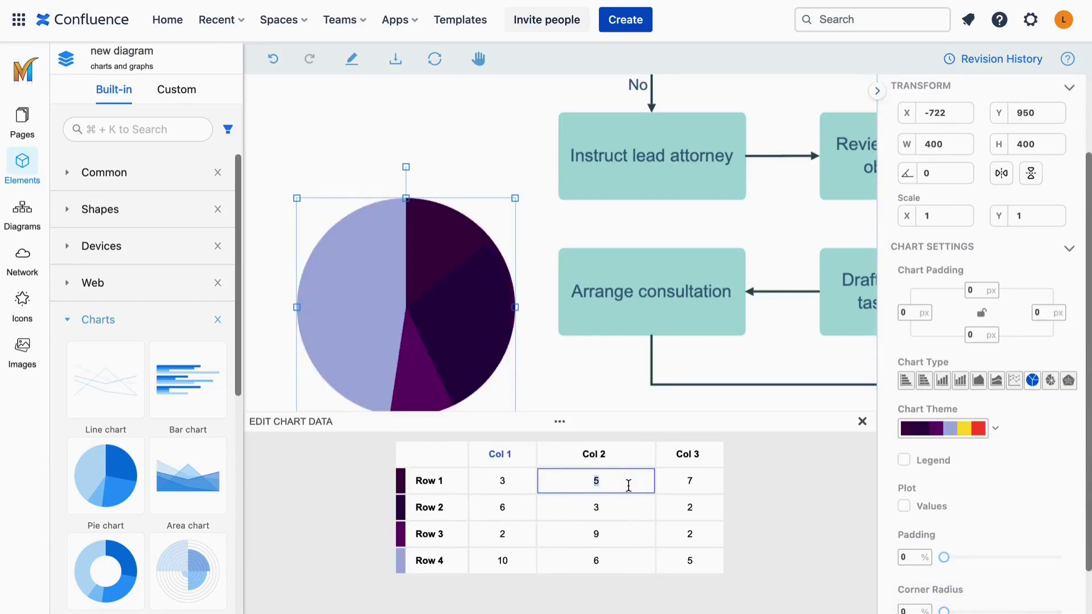
pyautogui.write('8')
pyautogui.click(619, 536)
pyautogui.doubleClick(619, 536)
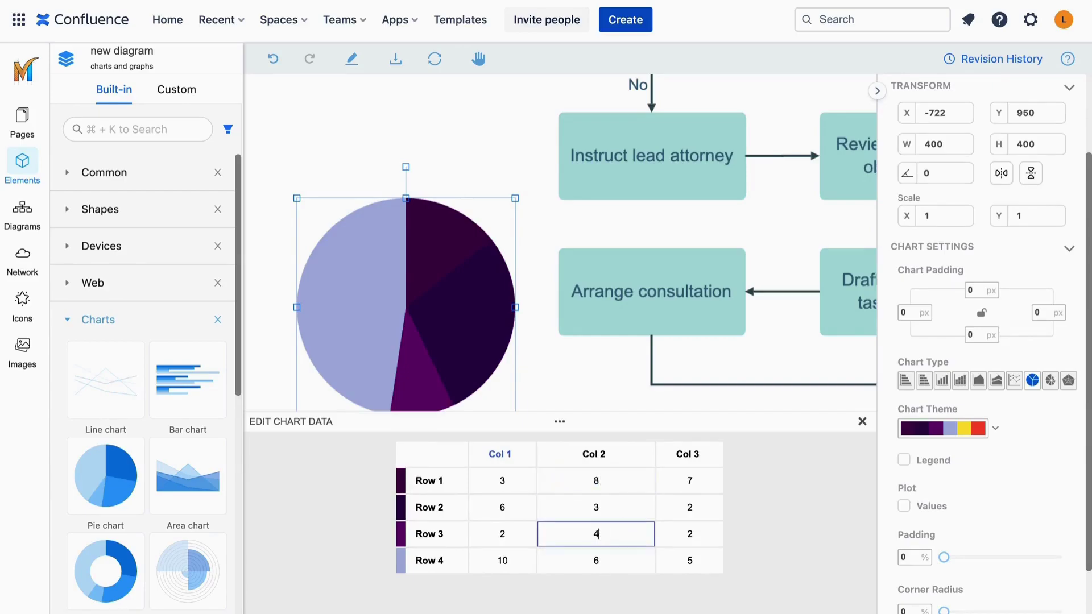
pyautogui.write('4')
pyautogui.click(618, 560)
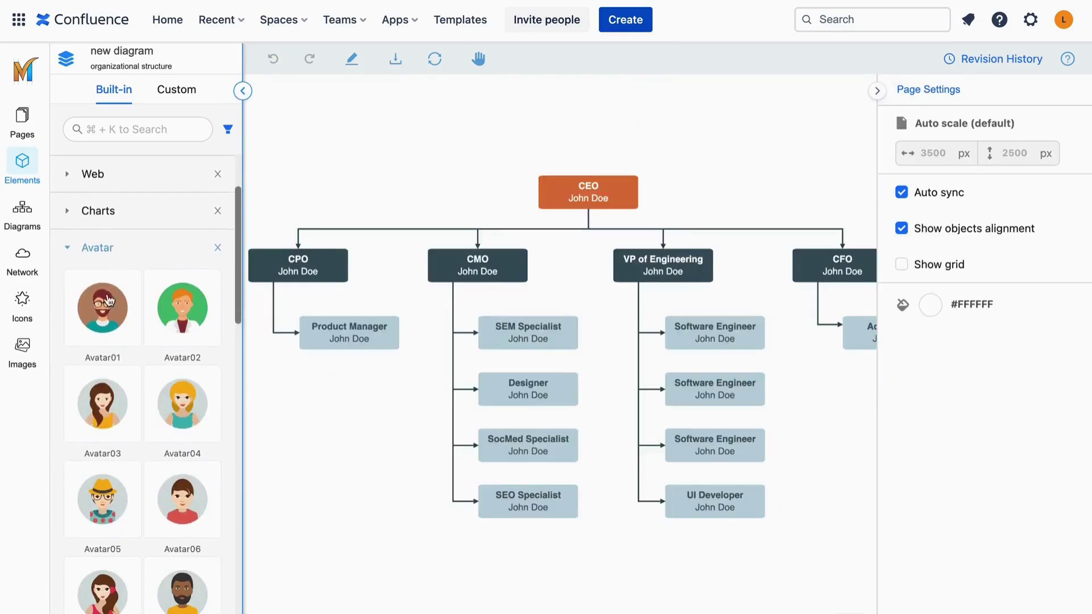
# Place avatars beside the CEO, CPO and CMO boxes in the org chart.
pyautogui.moveTo(101, 308); pyautogui.dragTo(573, 131)
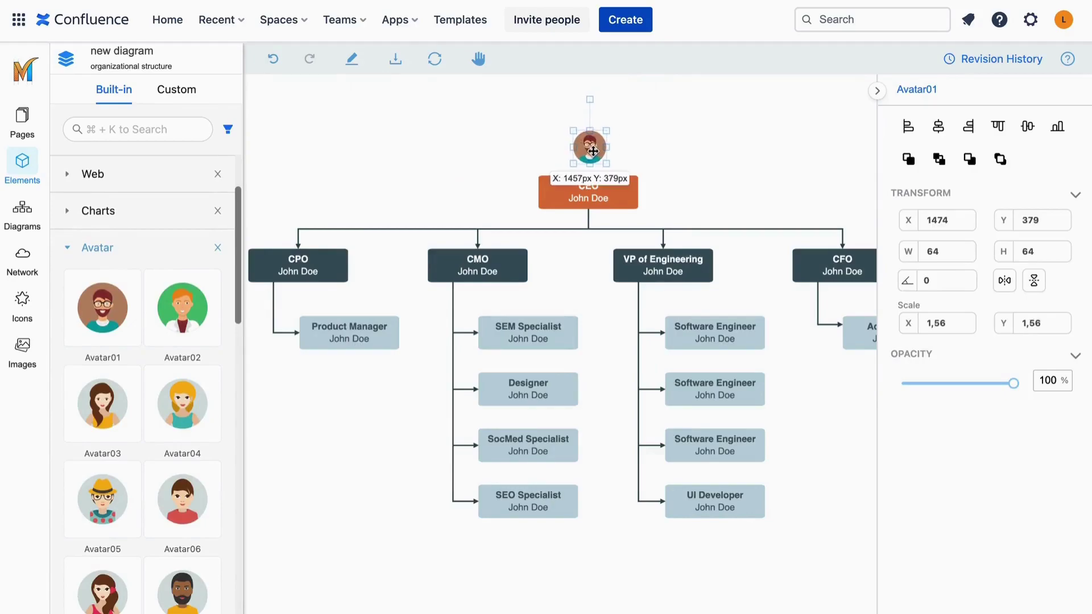
pyautogui.moveTo(182, 404); pyautogui.dragTo(367, 271)
pyautogui.moveTo(183, 319); pyautogui.dragTo(577, 283)
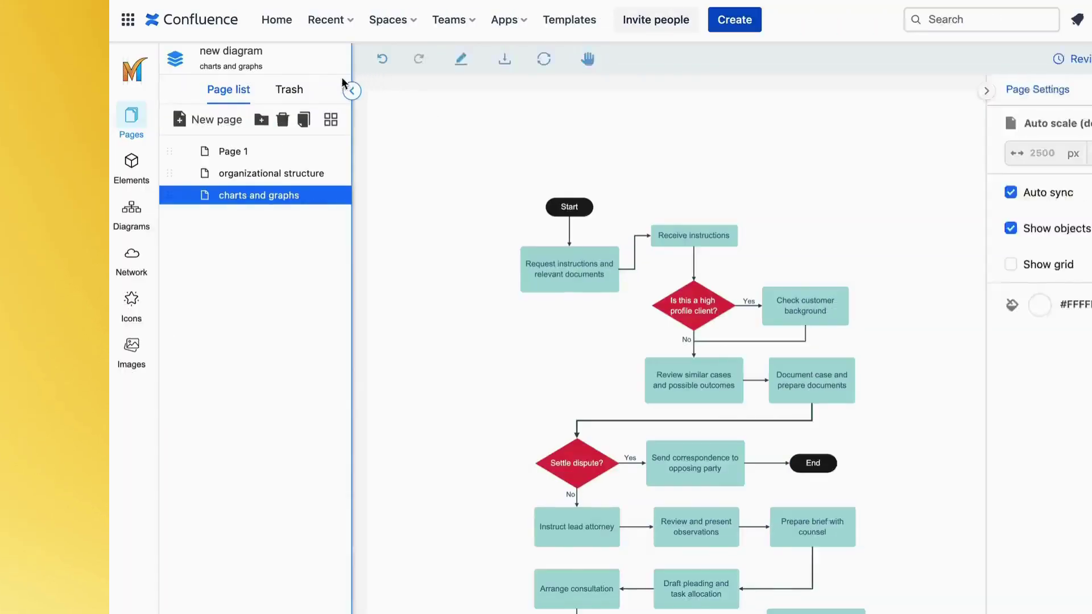
# In Visual Listing's Workflow view, put organizational structure under To Do and charts and graphs under In Progress.
pyautogui.click(221, 120)
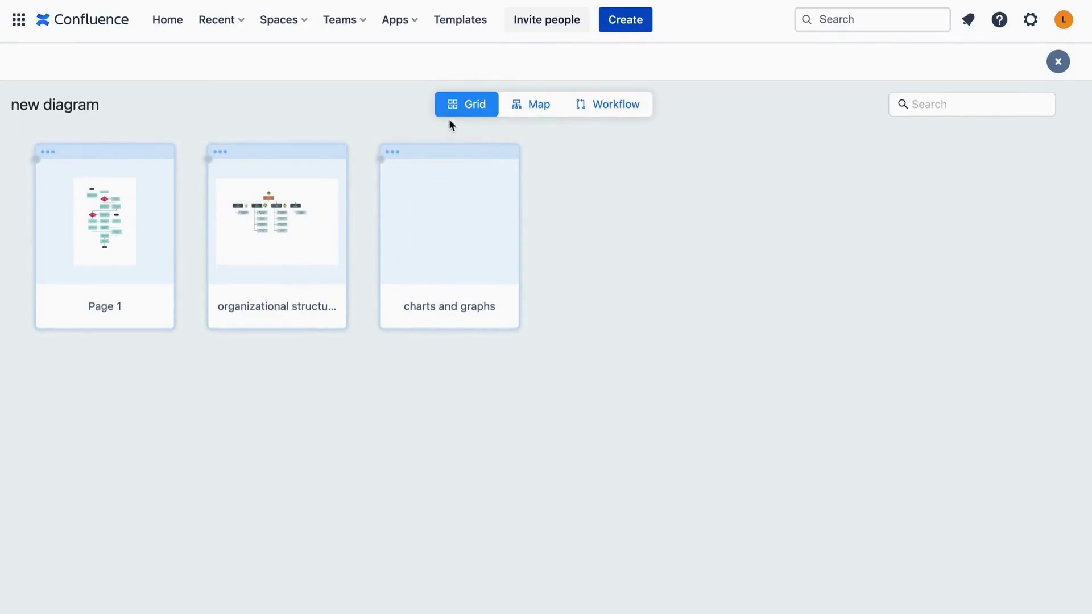
pyautogui.moveTo(111, 269)
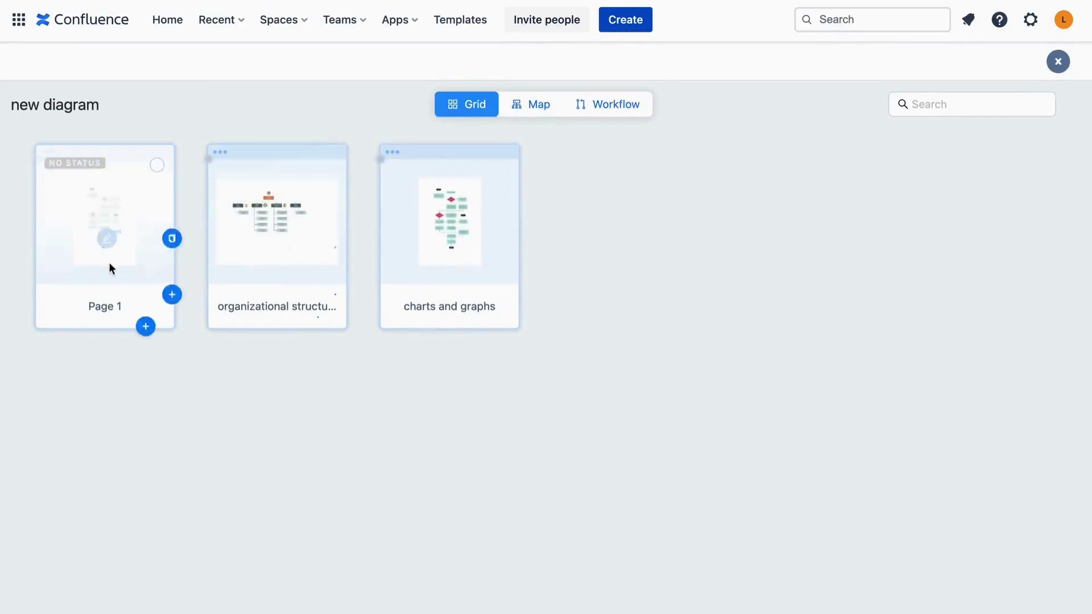
pyautogui.click(529, 108)
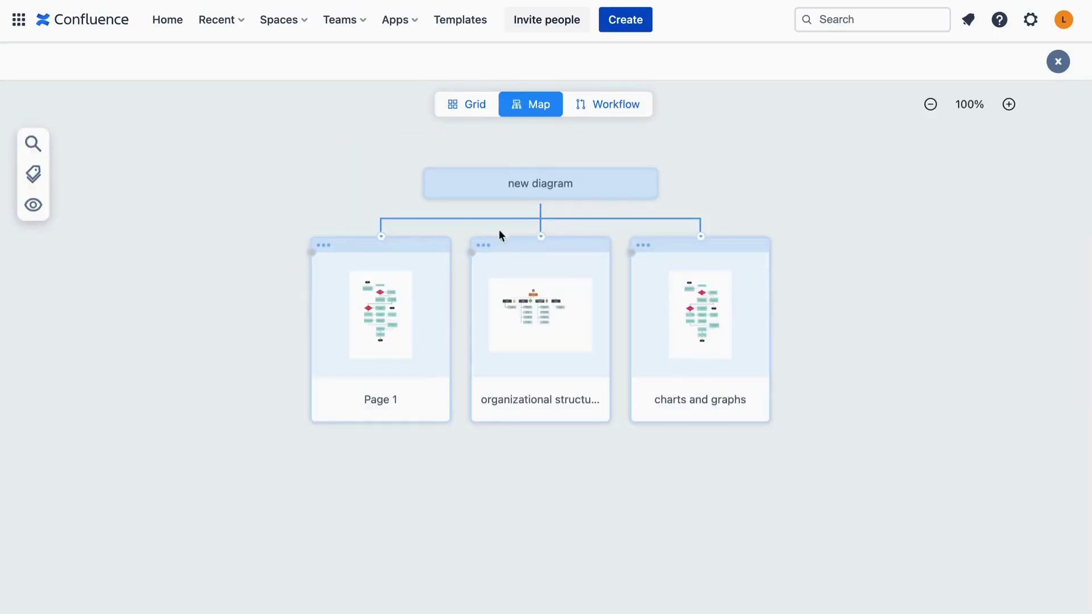
pyautogui.click(607, 117)
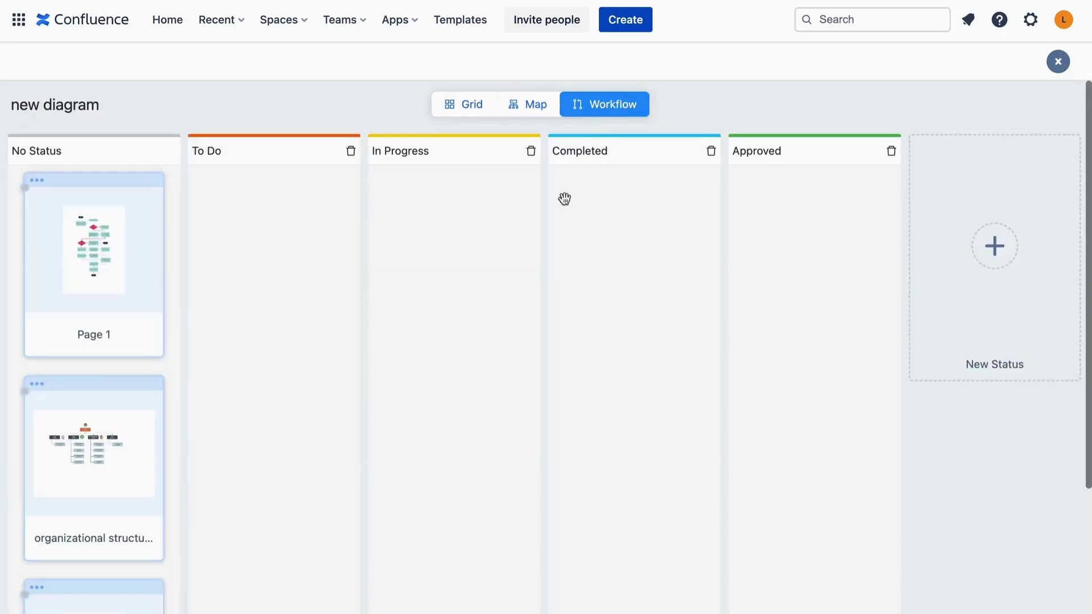
pyautogui.moveTo(156, 466); pyautogui.dragTo(336, 314)
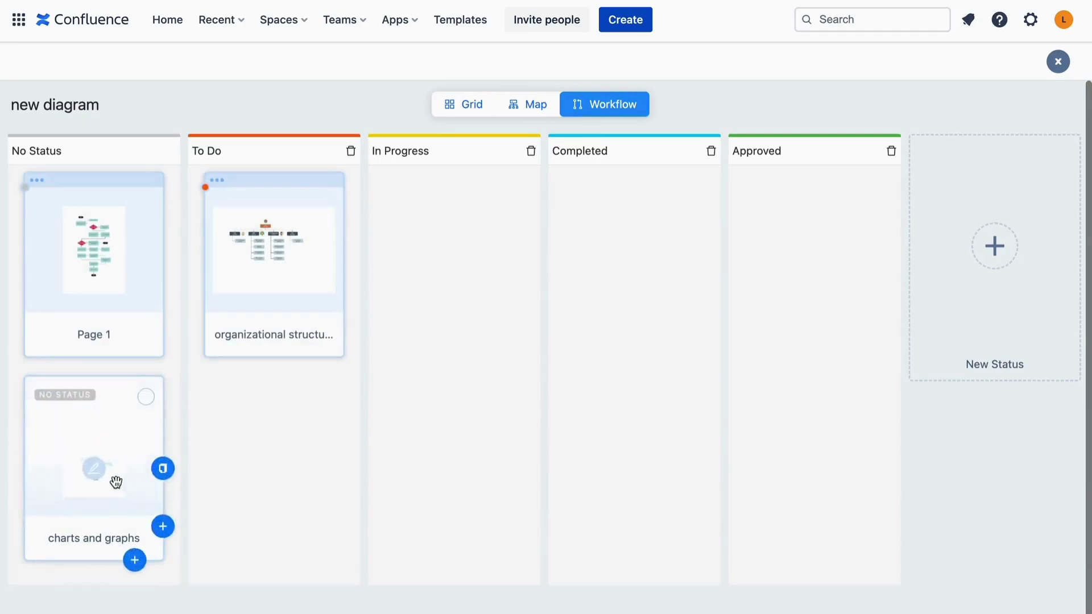
pyautogui.moveTo(158, 478); pyautogui.dragTo(509, 275)
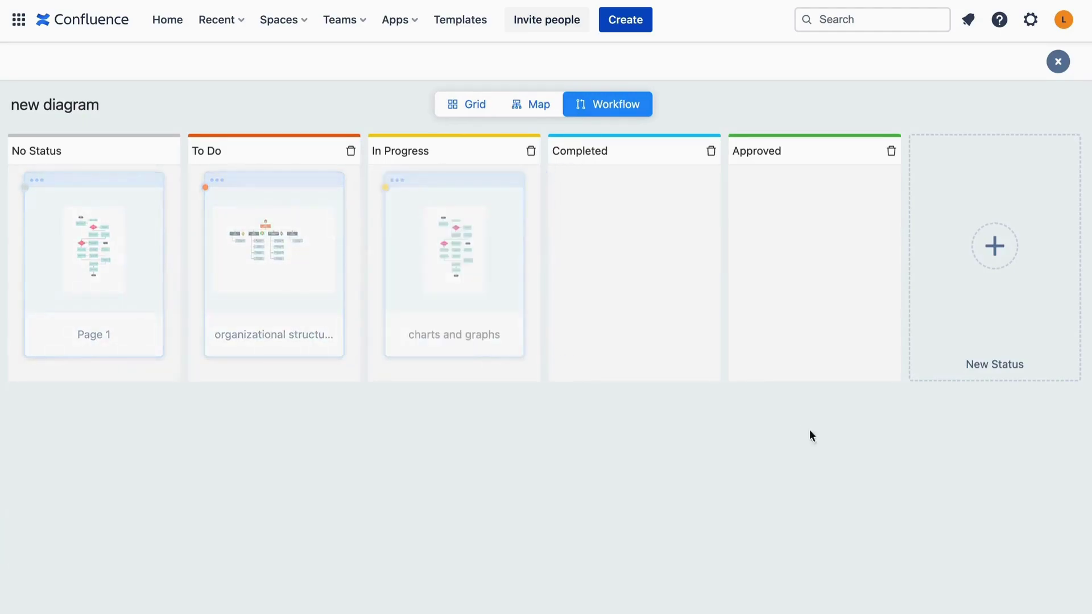